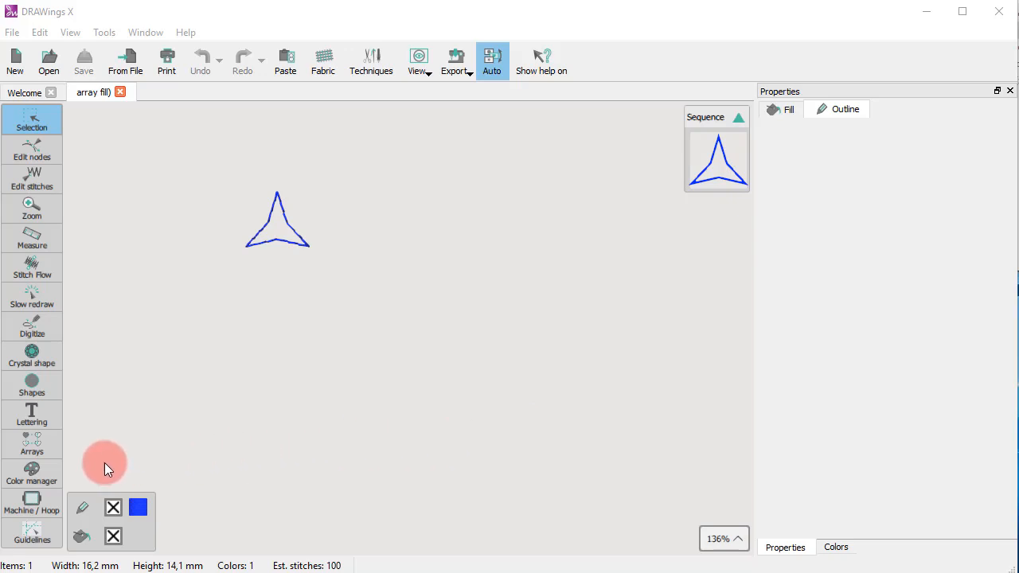
pyautogui.click(32, 453)
pyautogui.moveTo(32, 458); pyautogui.dragTo(106, 465)
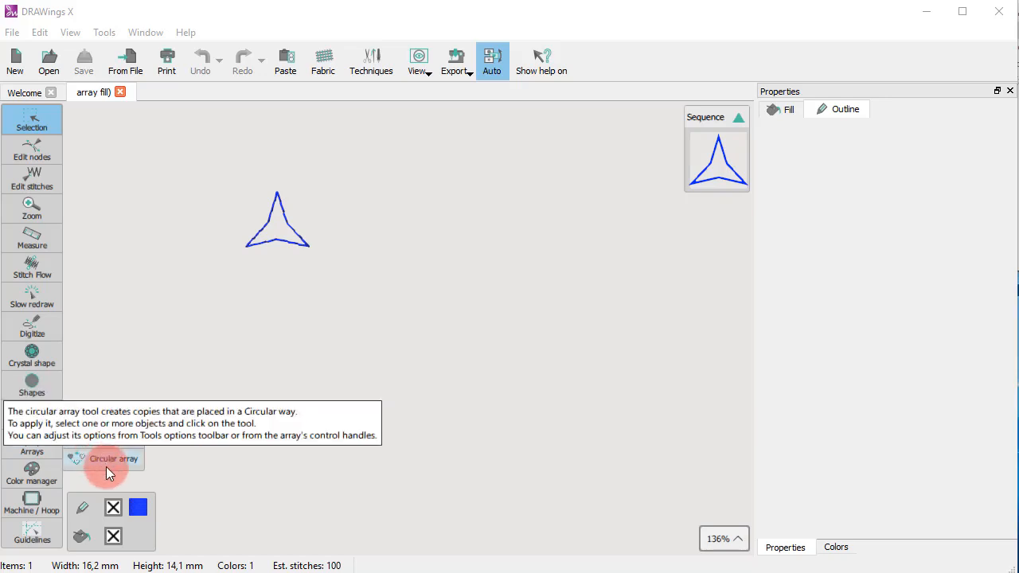
pyautogui.moveTo(106, 467); pyautogui.dragTo(106, 467)
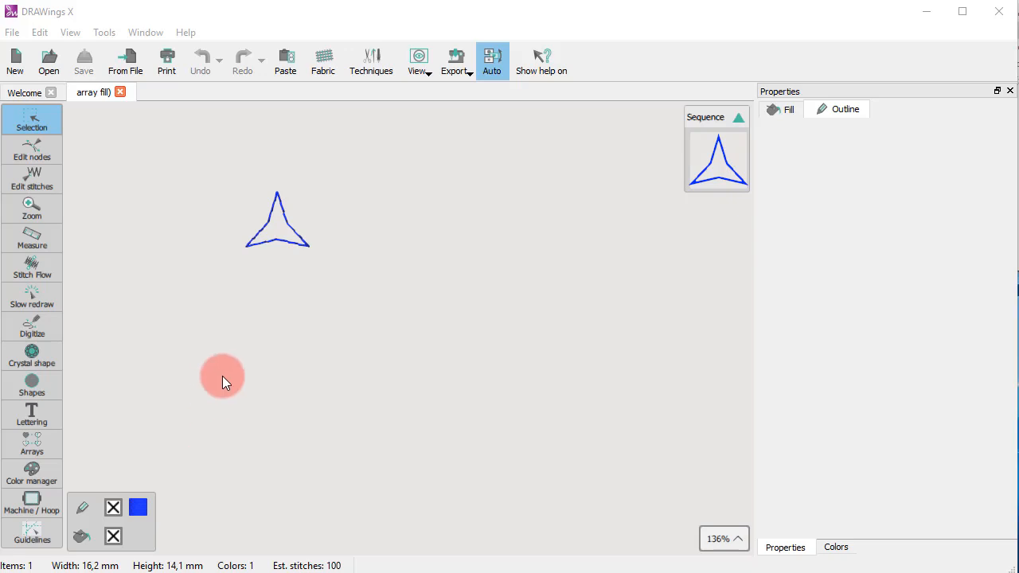
# Create a rectangular array of the three-pointed star with 4 horizontal and 4 vertical copies.
pyautogui.click(253, 246)
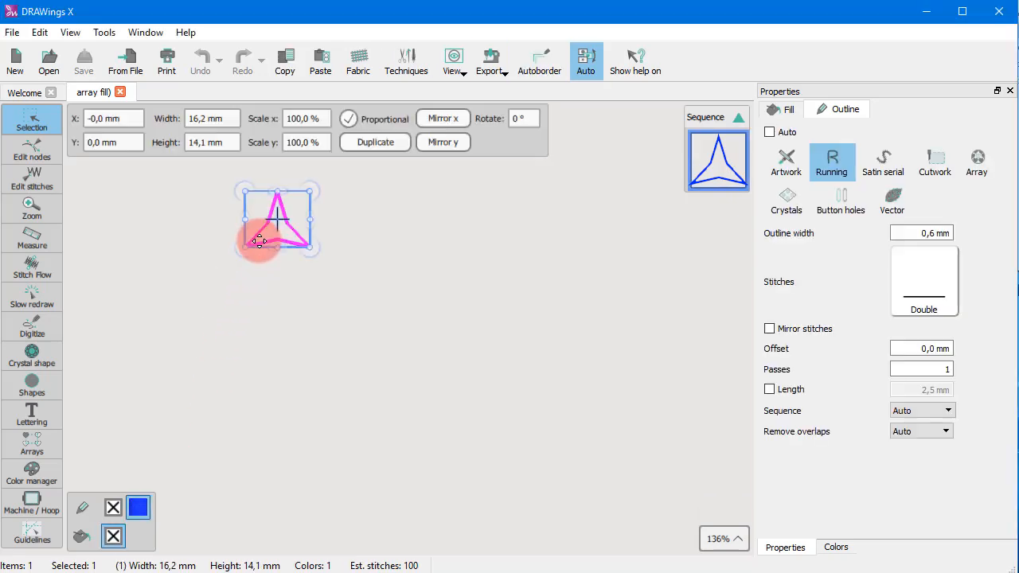
pyautogui.click(32, 445)
pyautogui.click(115, 438)
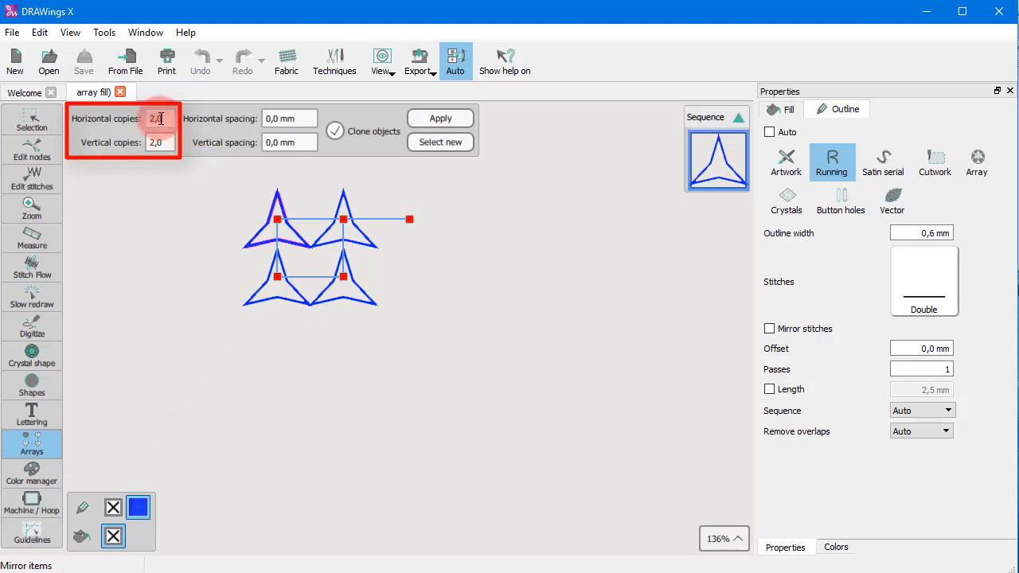
pyautogui.write('4')
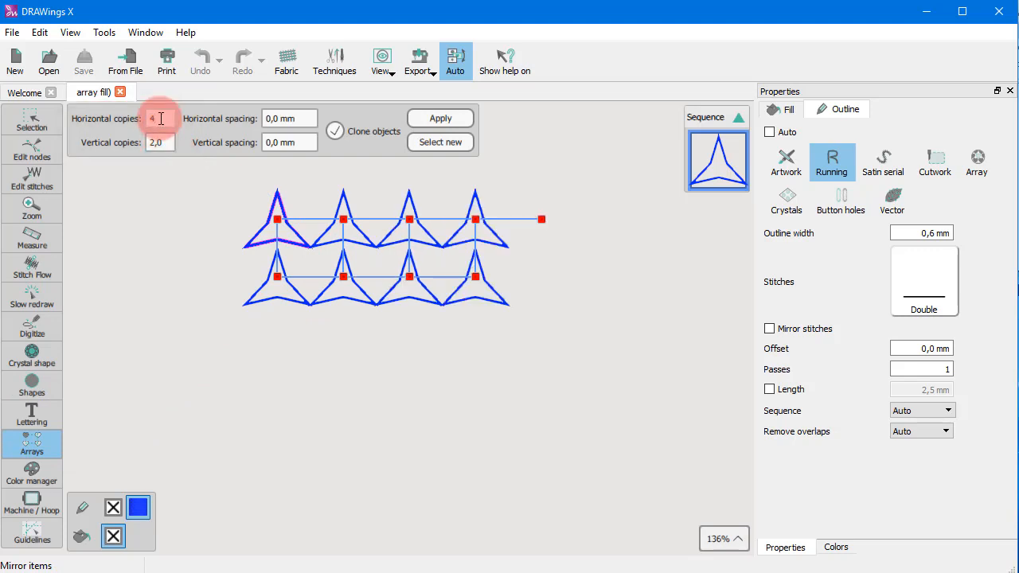
pyautogui.click(157, 141)
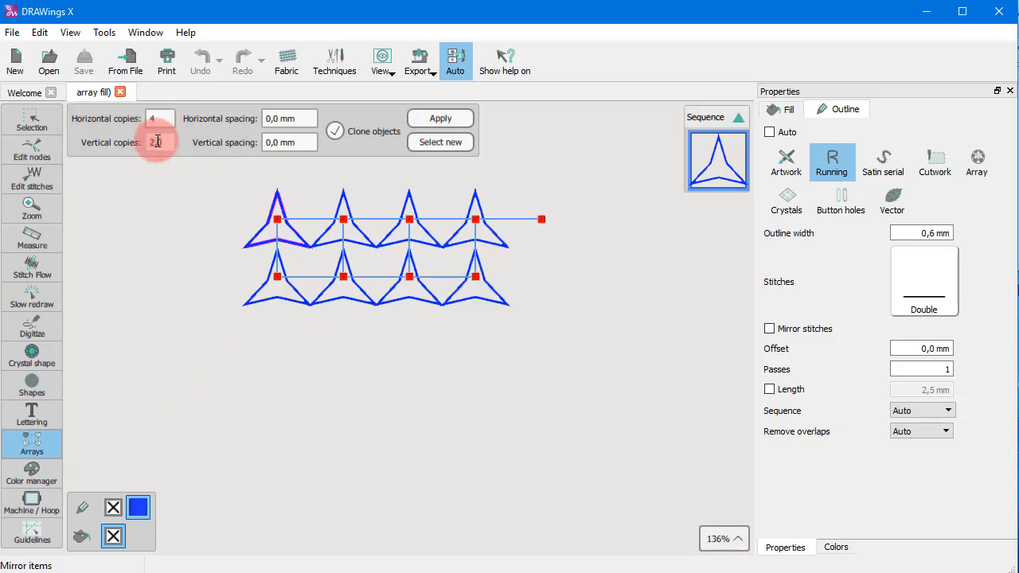
pyautogui.write('4')
# Set both the horizontal and vertical spacing of the array to 5 mm.
pyautogui.click(310, 121)
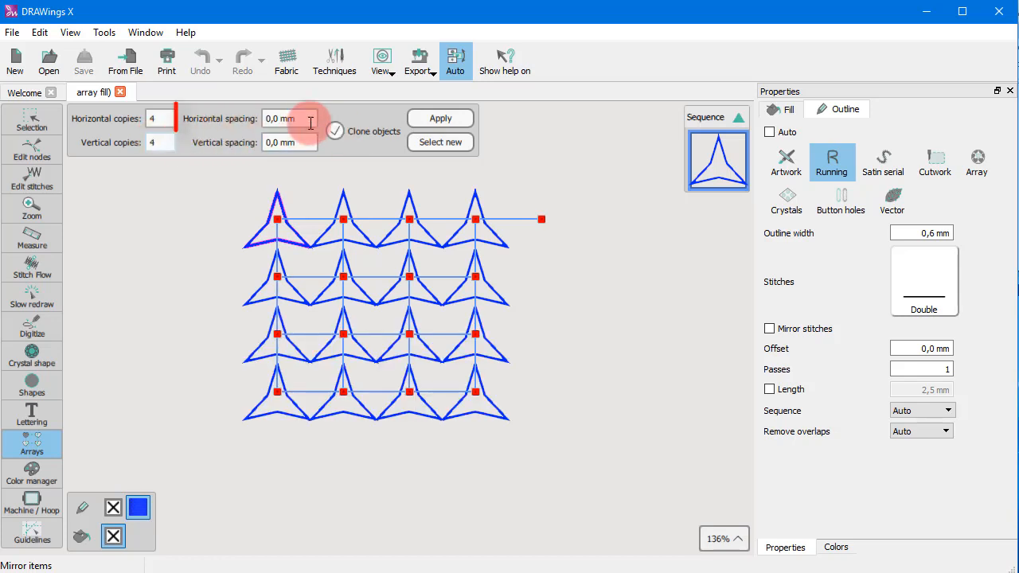
pyautogui.write('5')
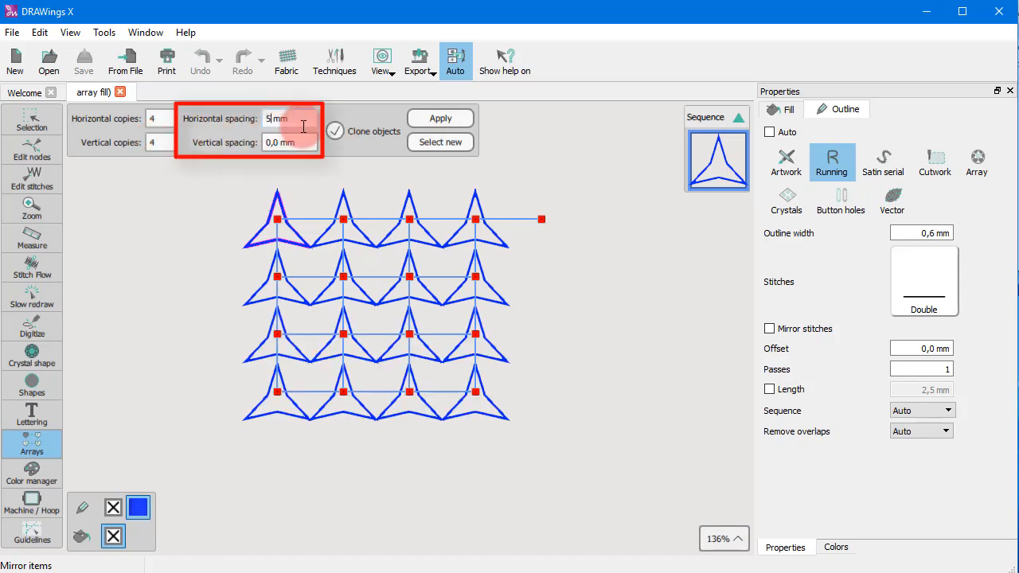
pyautogui.click(296, 143)
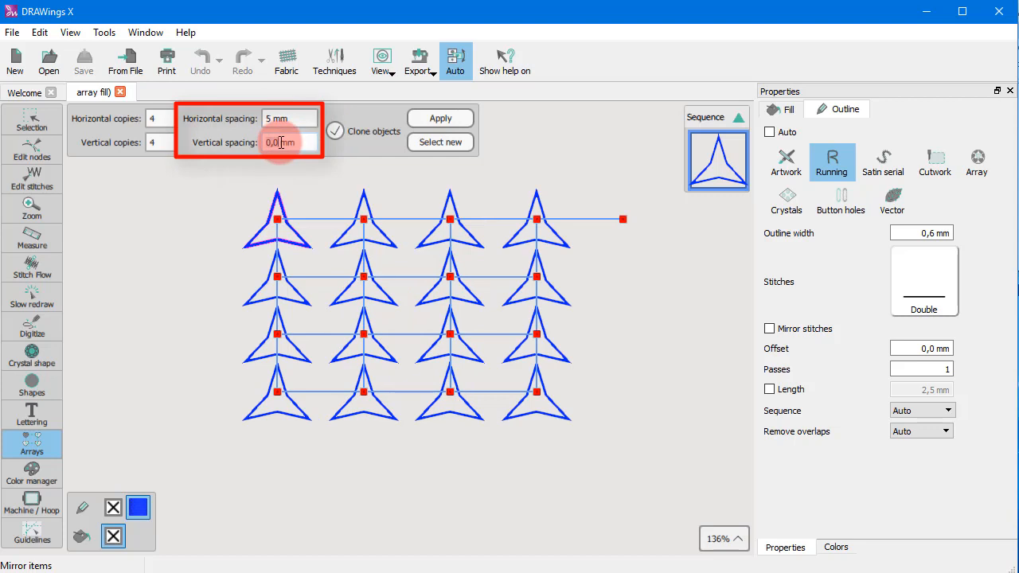
pyautogui.write('5')
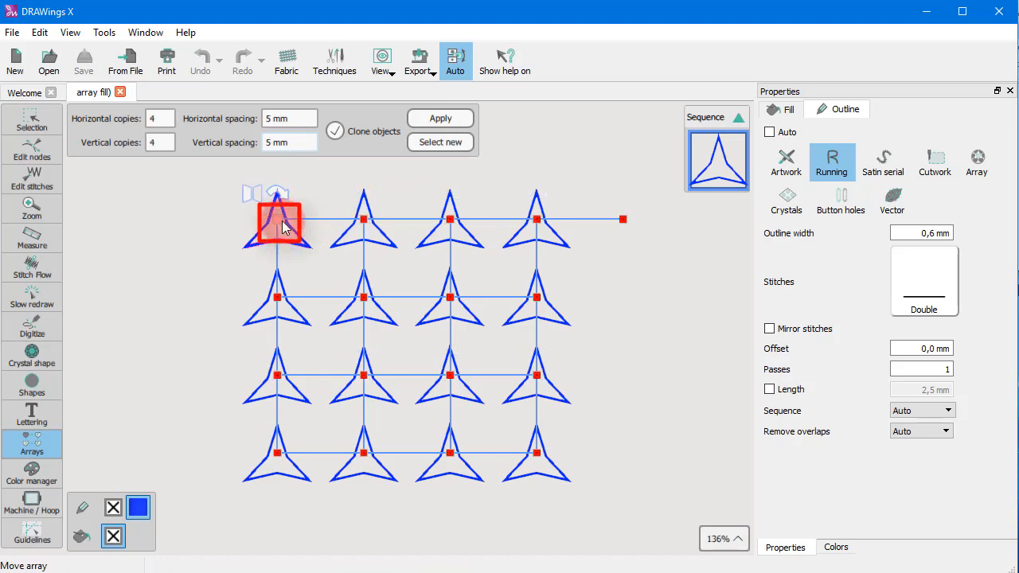
# Move the array away from the original star and adjust it on the canvas to 3 by 3 copies with 7,1 mm spacing both ways.
pyautogui.moveTo(284, 227); pyautogui.dragTo(362, 218)
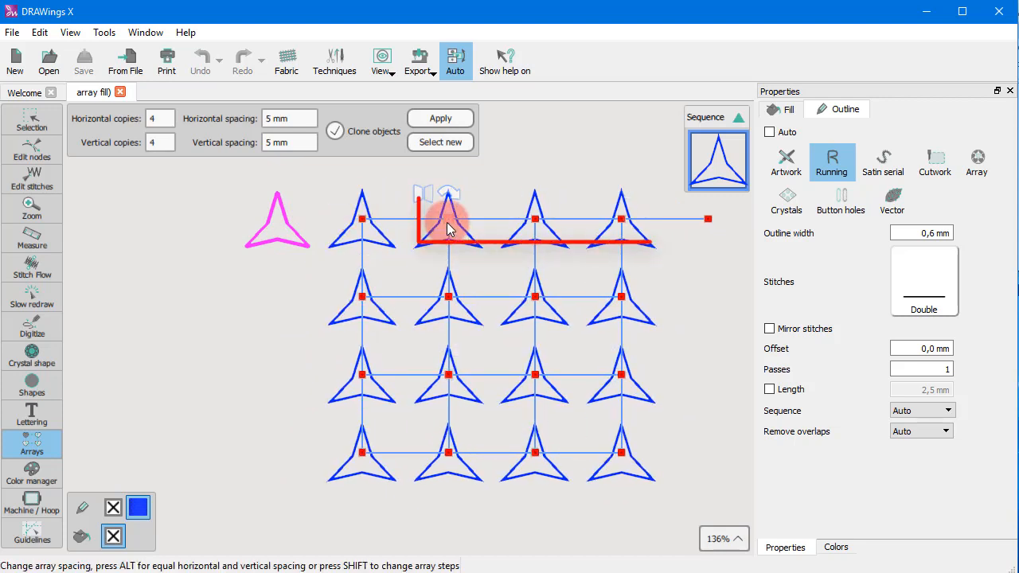
pyautogui.moveTo(457, 225)
pyautogui.mouseDown()
pyautogui.moveTo(505, 214)
pyautogui.moveTo(398, 217)
pyautogui.moveTo(469, 217)
pyautogui.moveTo(446, 217)
pyautogui.mouseUp()
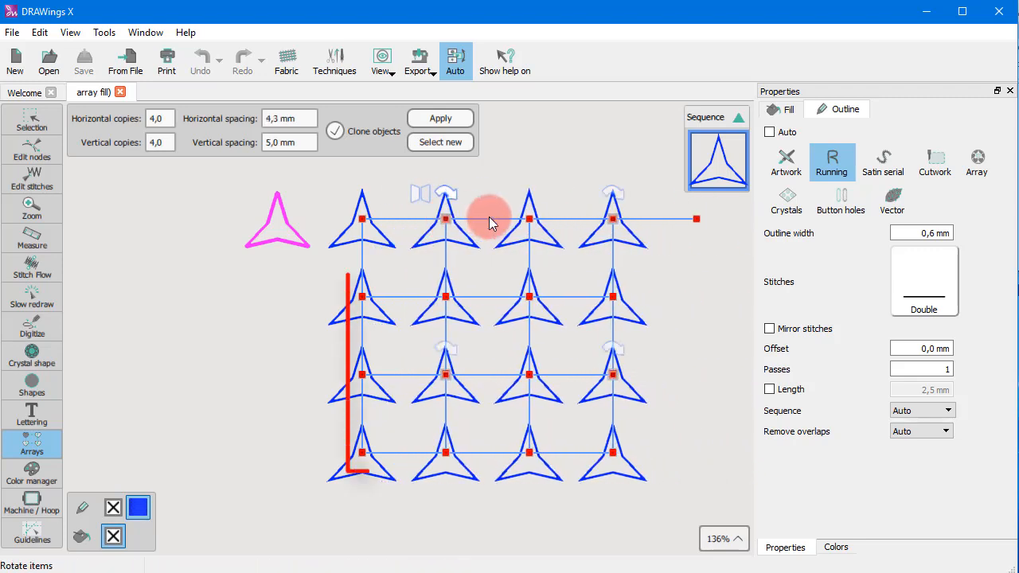
pyautogui.moveTo(355, 293)
pyautogui.mouseDown()
pyautogui.moveTo(363, 354)
pyautogui.moveTo(365, 276)
pyautogui.mouseUp()
pyautogui.moveTo(444, 295)
pyautogui.mouseDown()
pyautogui.moveTo(446, 273)
pyautogui.moveTo(505, 300)
pyautogui.moveTo(460, 290)
pyautogui.moveTo(433, 262)
pyautogui.moveTo(519, 326)
pyautogui.moveTo(433, 278)
pyautogui.moveTo(535, 342)
pyautogui.moveTo(456, 297)
pyautogui.moveTo(518, 345)
pyautogui.moveTo(471, 311)
pyautogui.moveTo(418, 222)
pyautogui.moveTo(454, 218)
pyautogui.moveTo(552, 341)
pyautogui.moveTo(587, 280)
pyautogui.moveTo(578, 272)
pyautogui.moveTo(357, 296)
pyautogui.moveTo(380, 317)
pyautogui.moveTo(618, 363)
pyautogui.moveTo(611, 344)
pyautogui.moveTo(481, 272)
pyautogui.moveTo(553, 202)
pyautogui.moveTo(750, 213)
pyautogui.moveTo(485, 227)
pyautogui.moveTo(486, 368)
pyautogui.mouseUp()
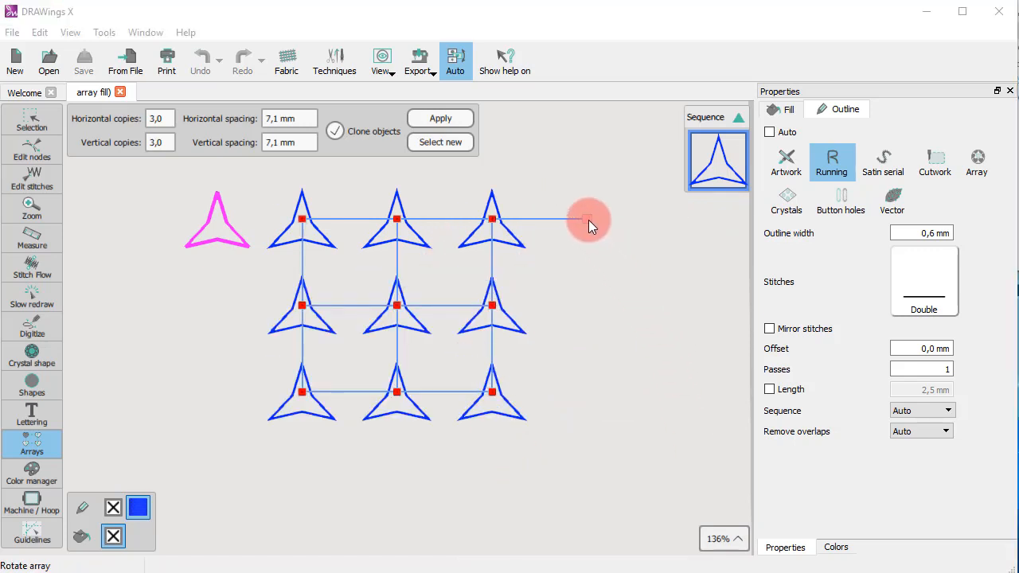
# Try rotating the whole array about its first item, and turn it back to roughly horizontal.
pyautogui.moveTo(589, 228); pyautogui.dragTo(557, 337)
pyautogui.scroll(-4, 301, 304)
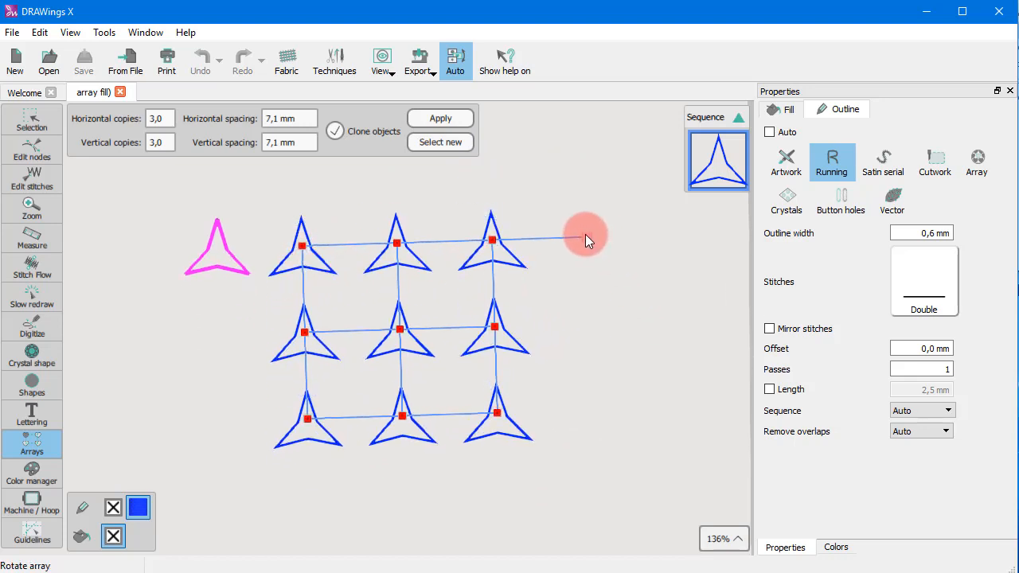
pyautogui.moveTo(585, 238); pyautogui.dragTo(585, 245)
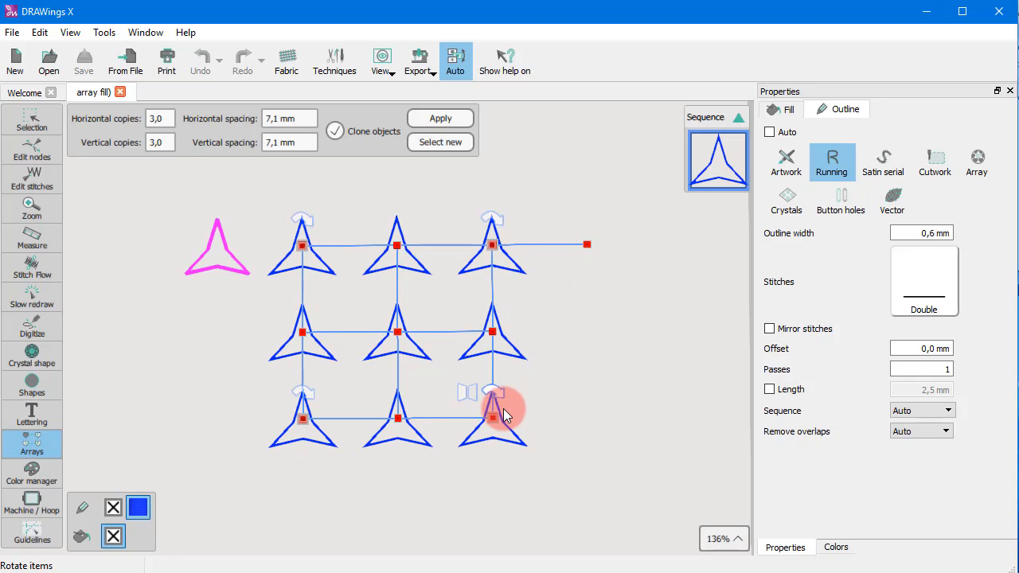
# Try rotating the outer items of the array's middle row.
pyautogui.moveTo(305, 227)
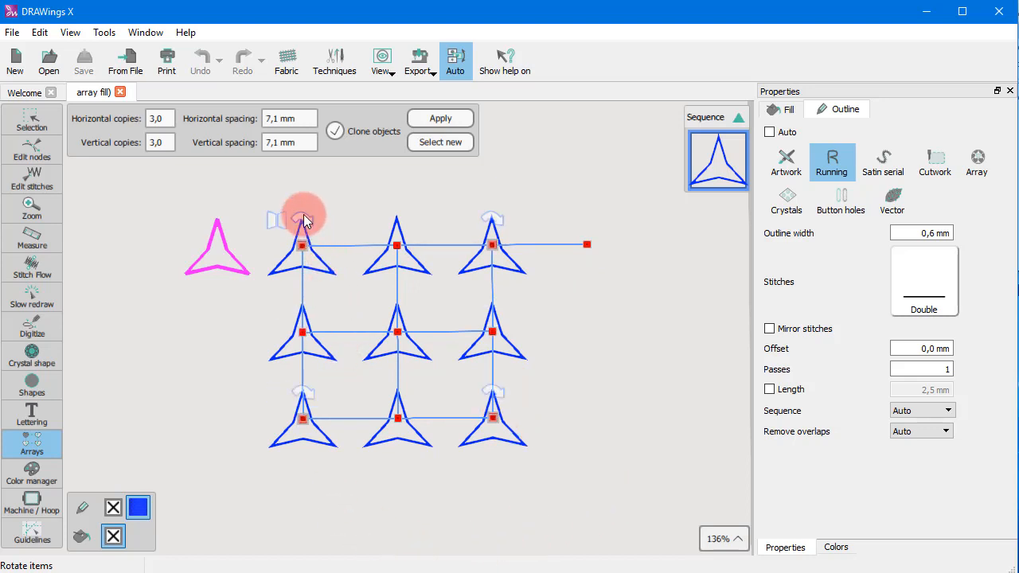
pyautogui.moveTo(388, 239)
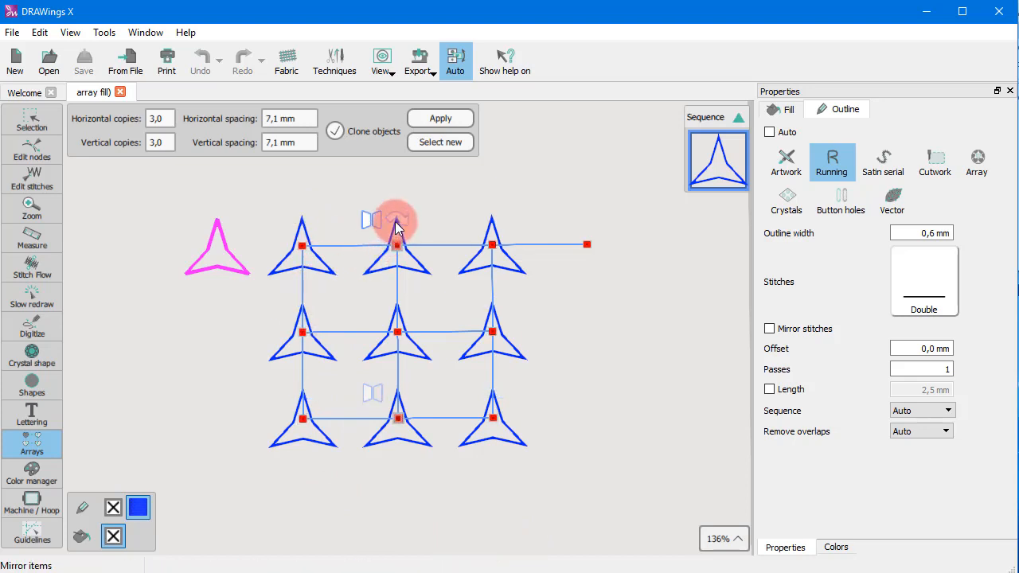
pyautogui.moveTo(314, 322)
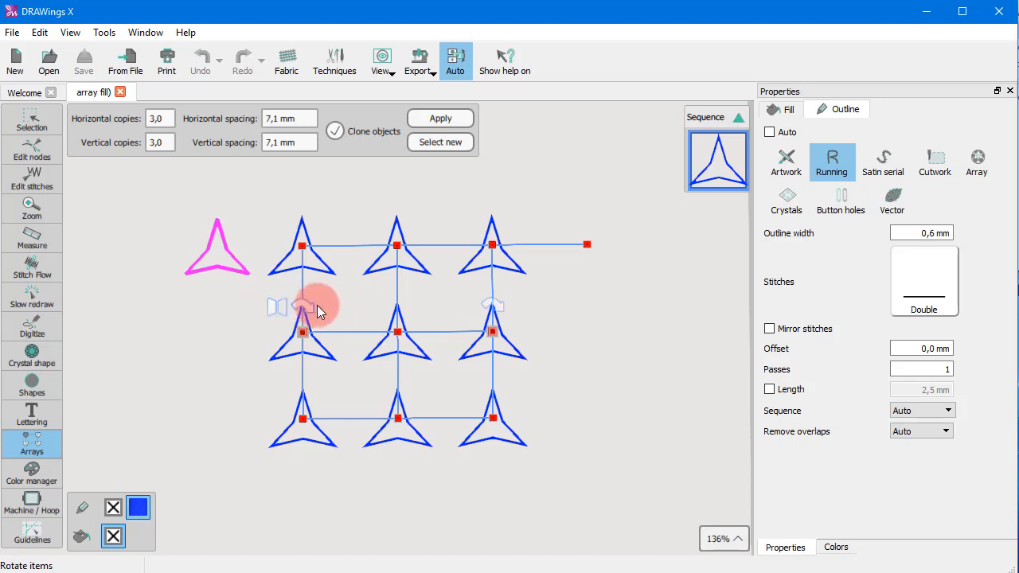
pyautogui.moveTo(316, 309)
pyautogui.mouseDown()
pyautogui.moveTo(312, 296)
pyautogui.moveTo(331, 335)
pyautogui.moveTo(309, 360)
pyautogui.moveTo(276, 338)
pyautogui.mouseUp()
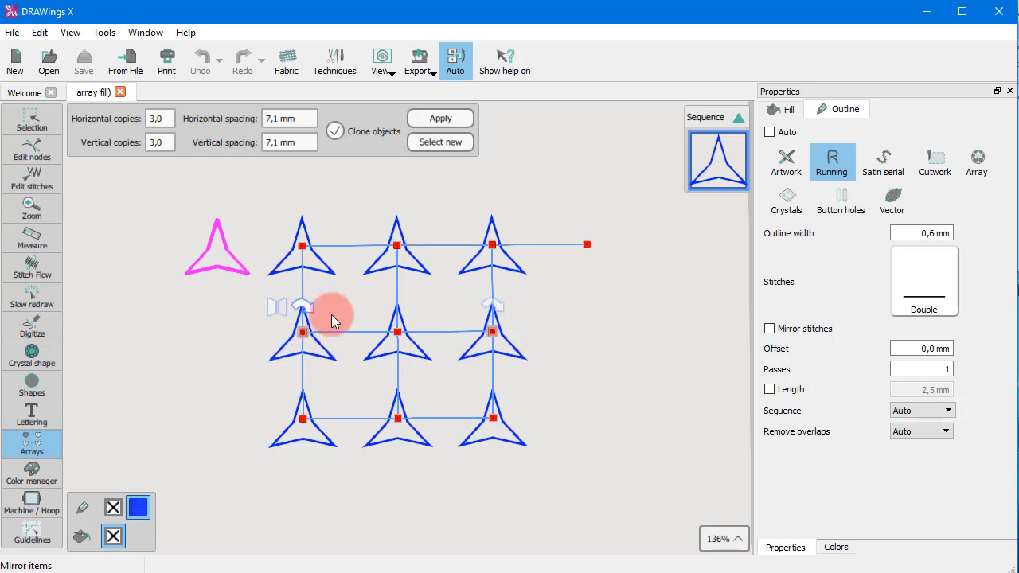
# Rotate the corner items and the middle items of the array's top and bottom rows so they point downward.
pyautogui.click(305, 217)
pyautogui.moveTo(305, 218); pyautogui.dragTo(299, 275)
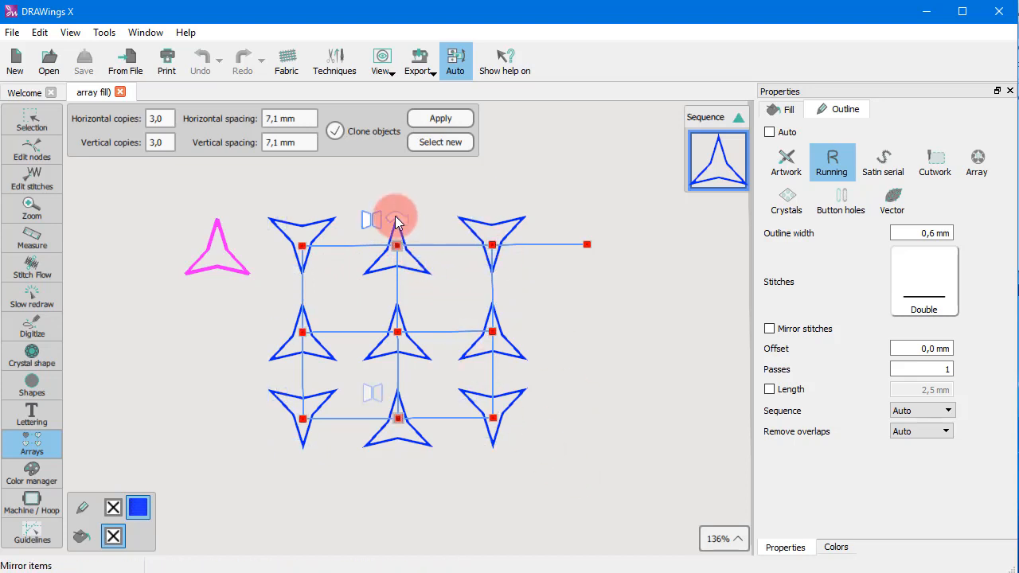
pyautogui.click(398, 216)
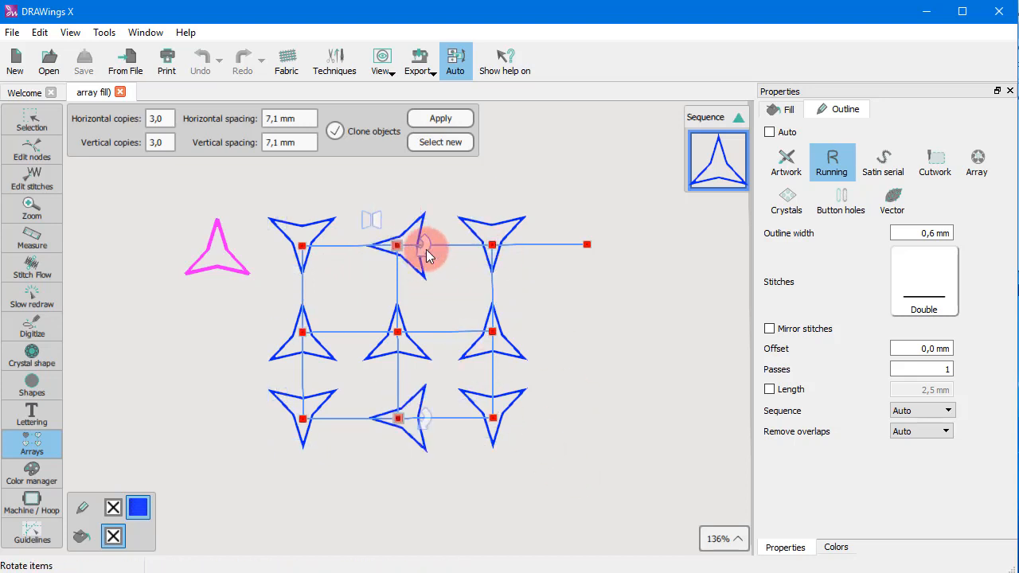
pyautogui.click(424, 246)
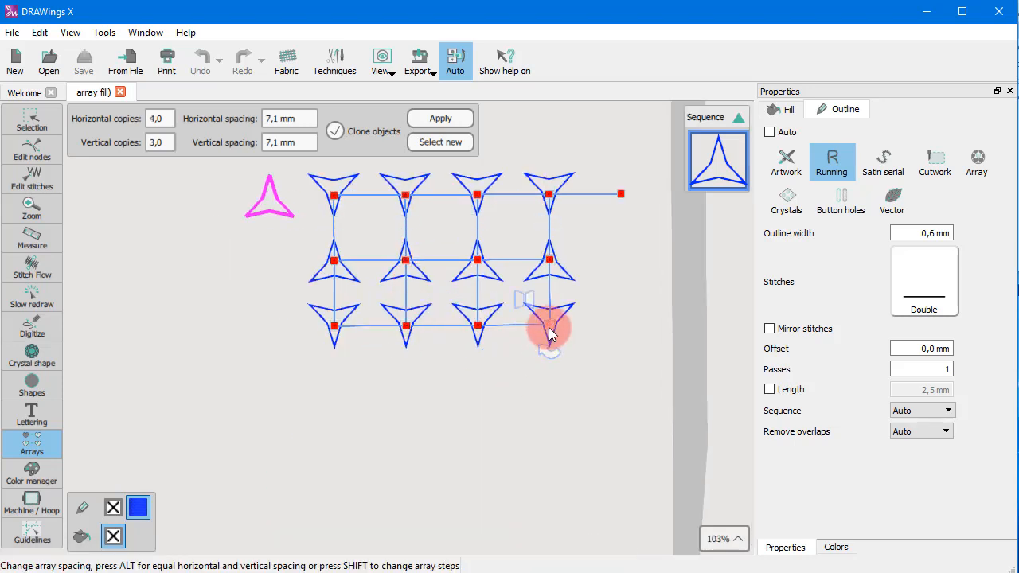
# Extend the array to 4 vertical copies, tighten spacing to 0,0 mm horizontally and 0,8 mm vertically, and apply it.
pyautogui.moveTo(549, 328); pyautogui.dragTo(556, 358)
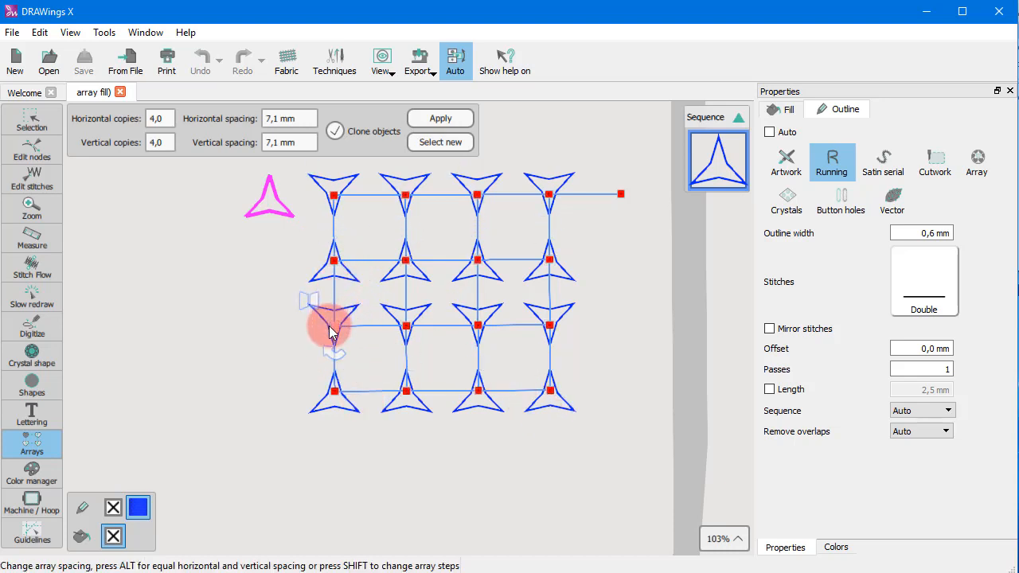
pyautogui.moveTo(335, 332); pyautogui.dragTo(347, 288)
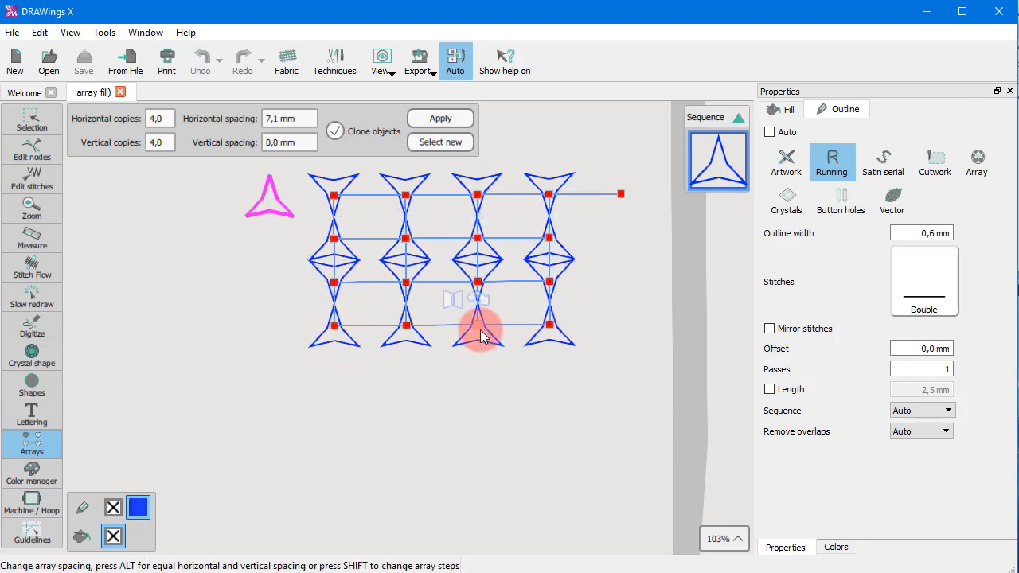
pyautogui.moveTo(476, 333); pyautogui.dragTo(436, 338)
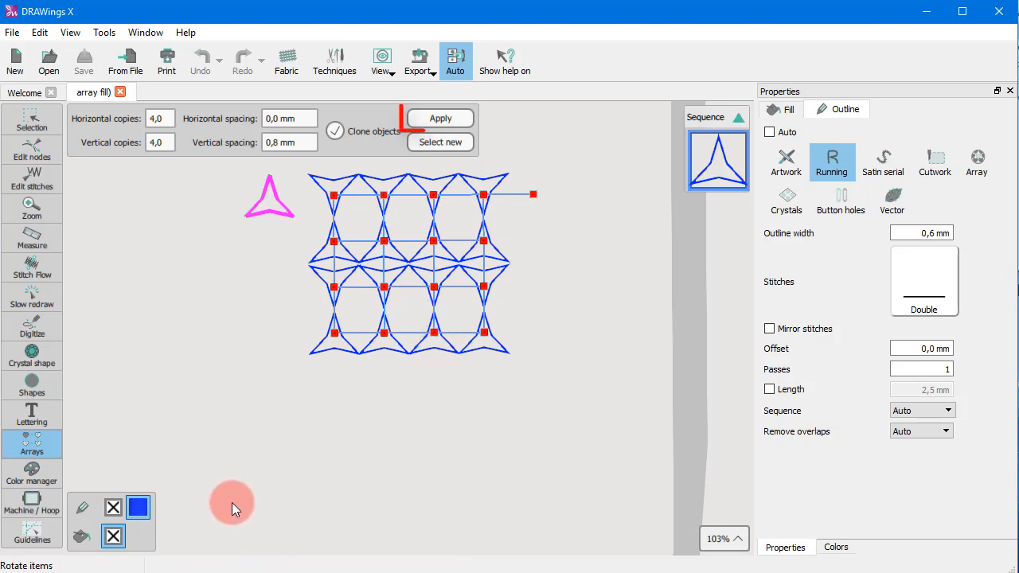
pyautogui.click(450, 120)
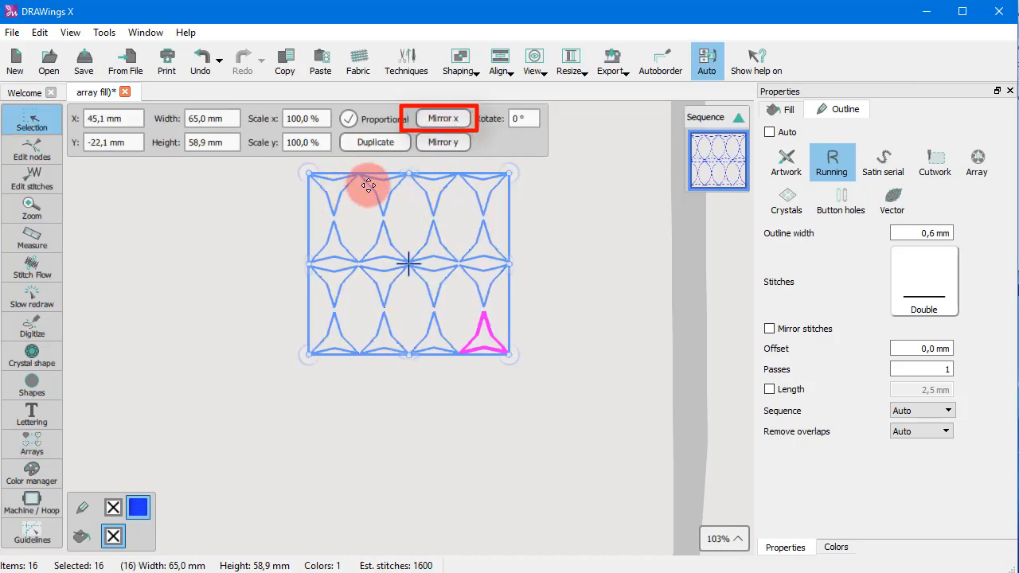
pyautogui.scroll(3, 382, 201)
pyautogui.click(672, 333)
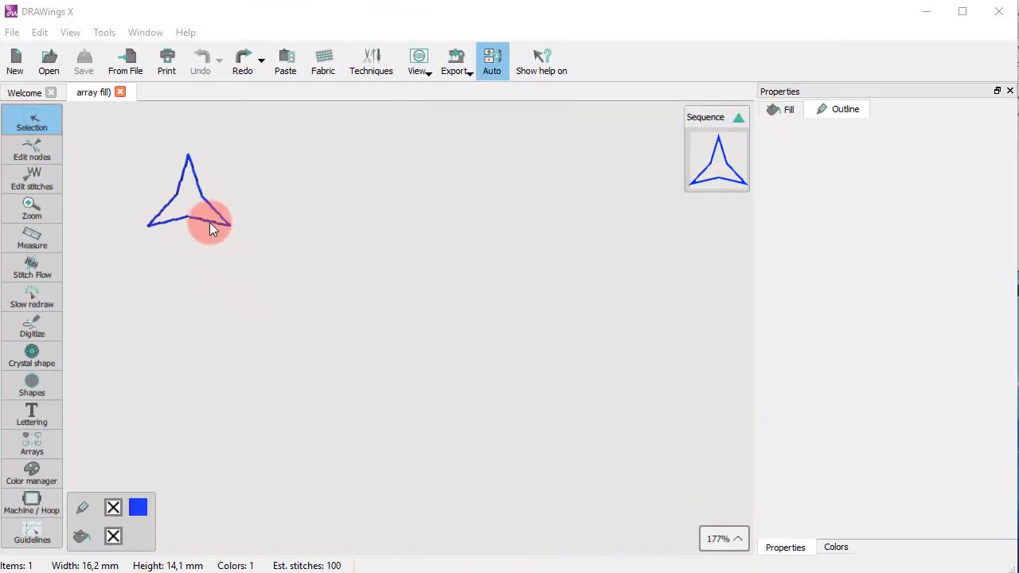
# Apply a 4 by 4 rectangular array to the single star with cloned objects, 0,0 mm horizontal and 0,8 mm vertical spacing.
pyautogui.click(210, 227)
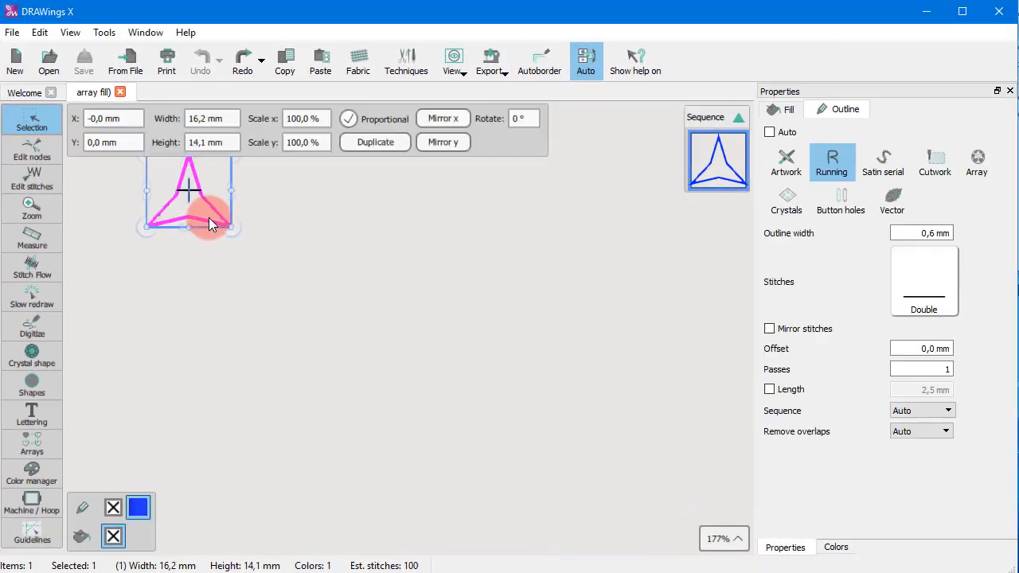
pyautogui.click(35, 444)
pyautogui.click(88, 440)
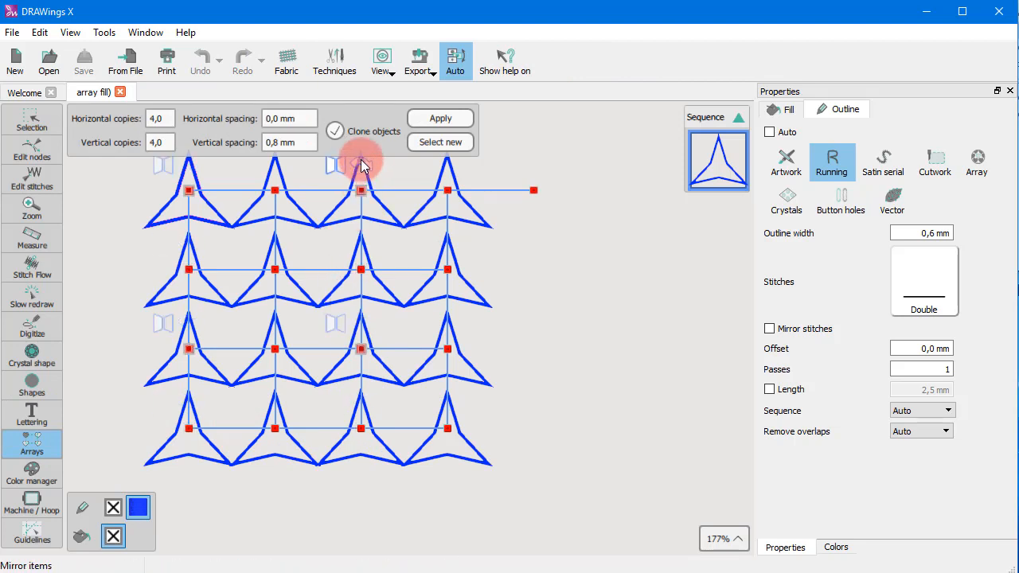
pyautogui.click(362, 132)
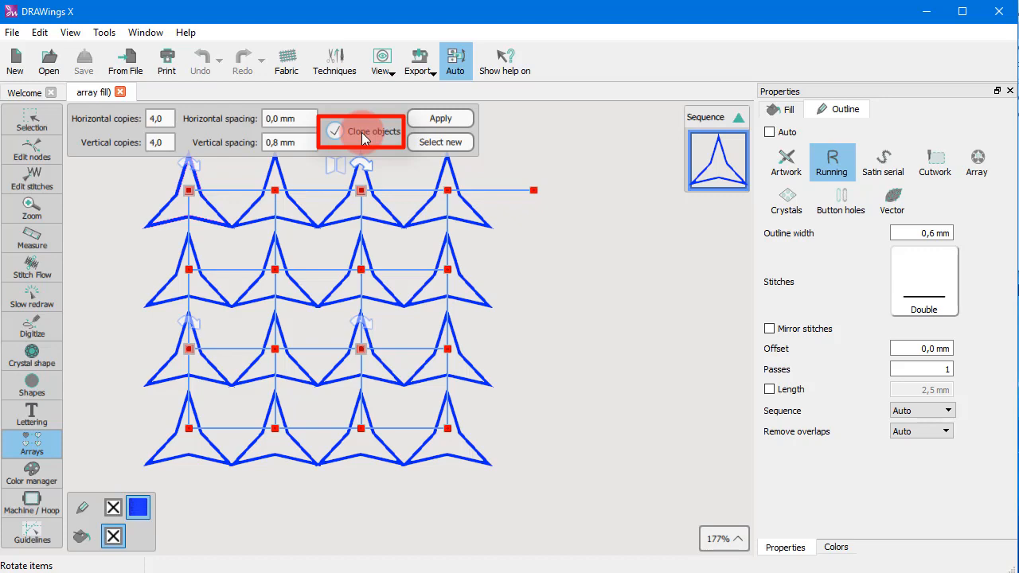
pyautogui.click(432, 121)
# Reshape the first cloned star by moving its middle base node and tip node up and its two lower corner nodes down.
pyautogui.click(38, 149)
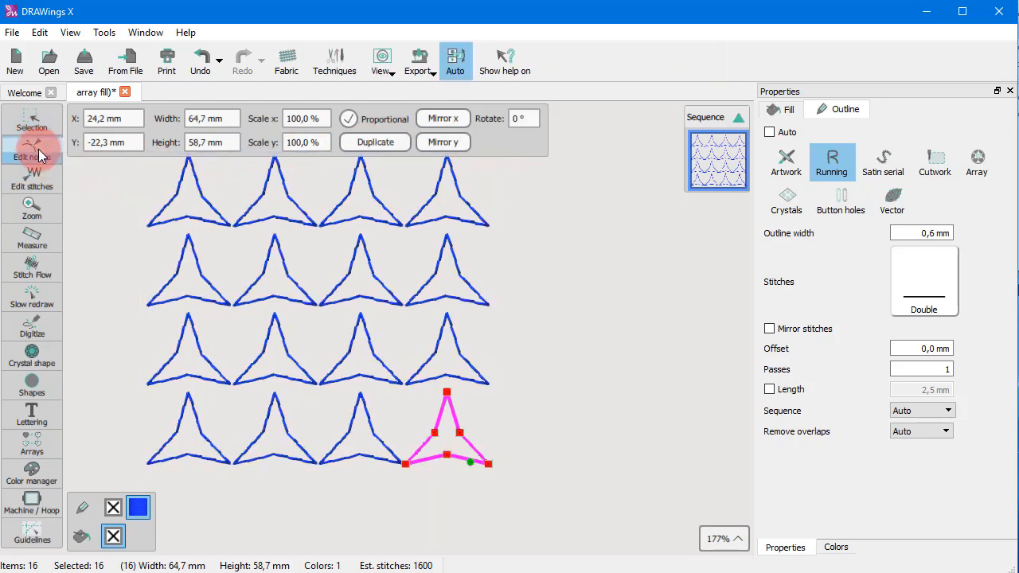
pyautogui.click(197, 223)
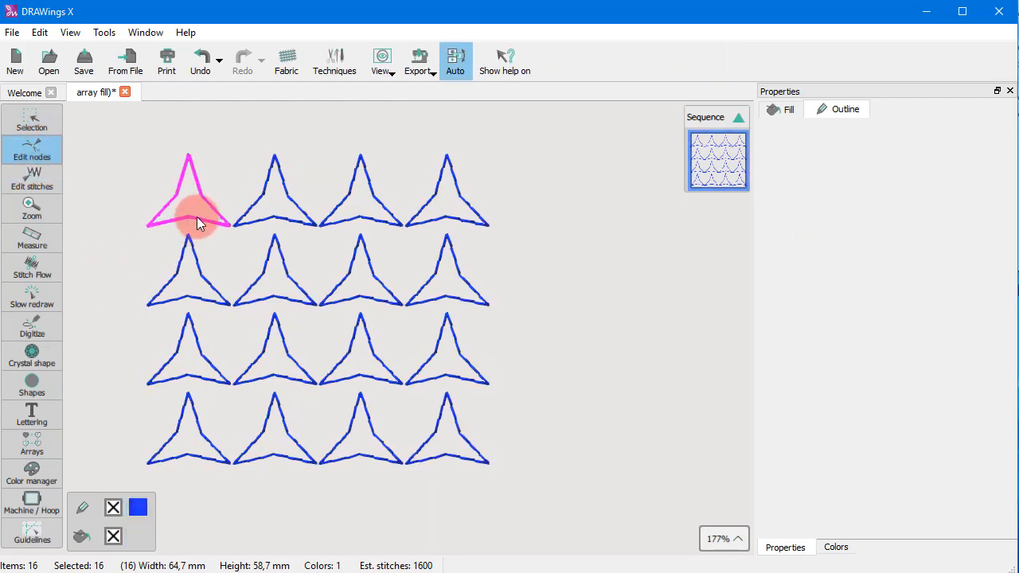
pyautogui.click(22, 156)
pyautogui.moveTo(189, 216); pyautogui.dragTo(187, 201)
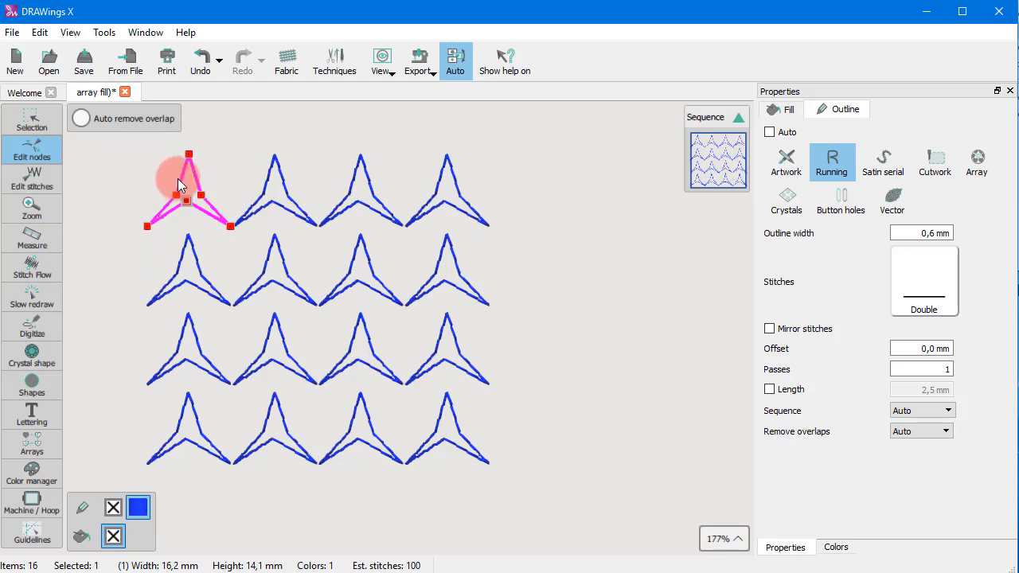
pyautogui.moveTo(190, 154); pyautogui.dragTo(192, 143)
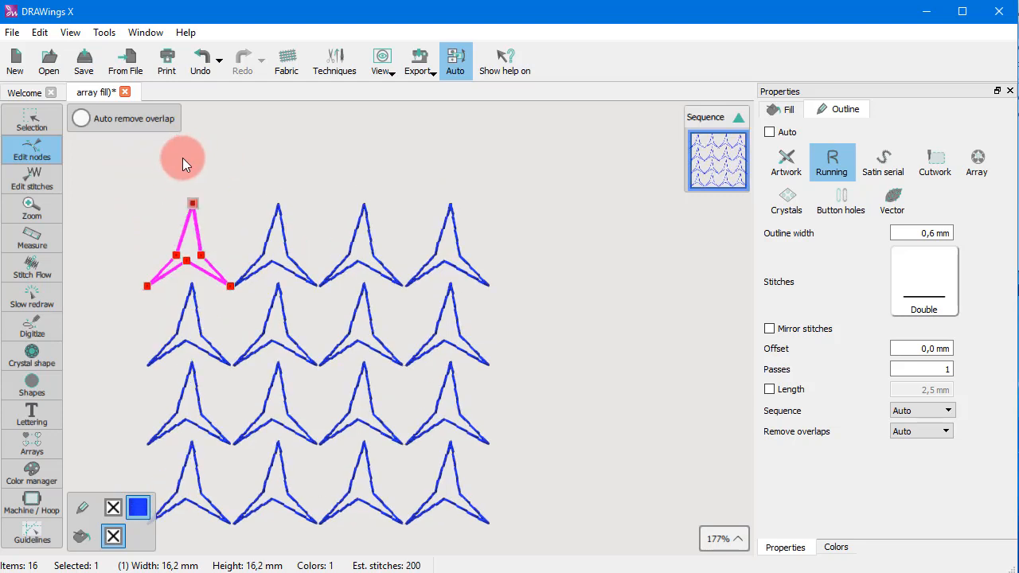
pyautogui.moveTo(132, 266); pyautogui.dragTo(208, 307)
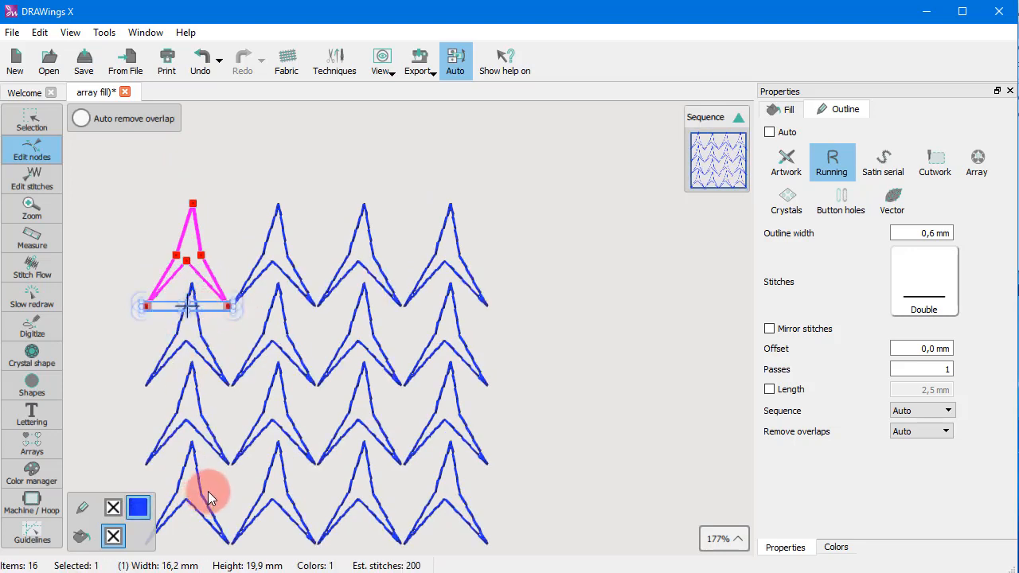
# Select all nodes of the first cloned star, rotate them clockwise and enlarge the shape to about 26 by 26 mm.
pyautogui.moveTo(139, 184); pyautogui.dragTo(245, 325)
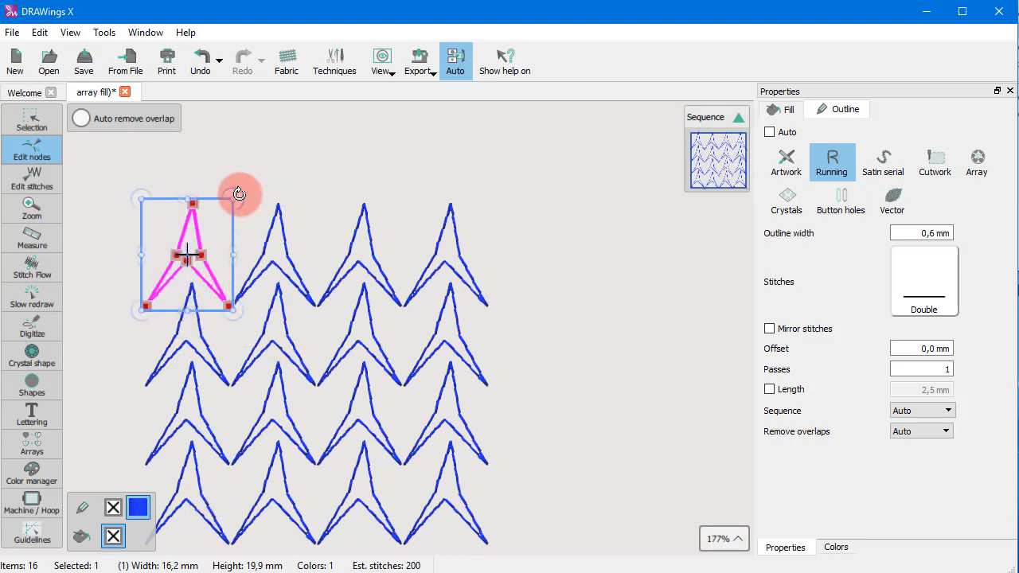
pyautogui.moveTo(239, 193); pyautogui.dragTo(257, 236)
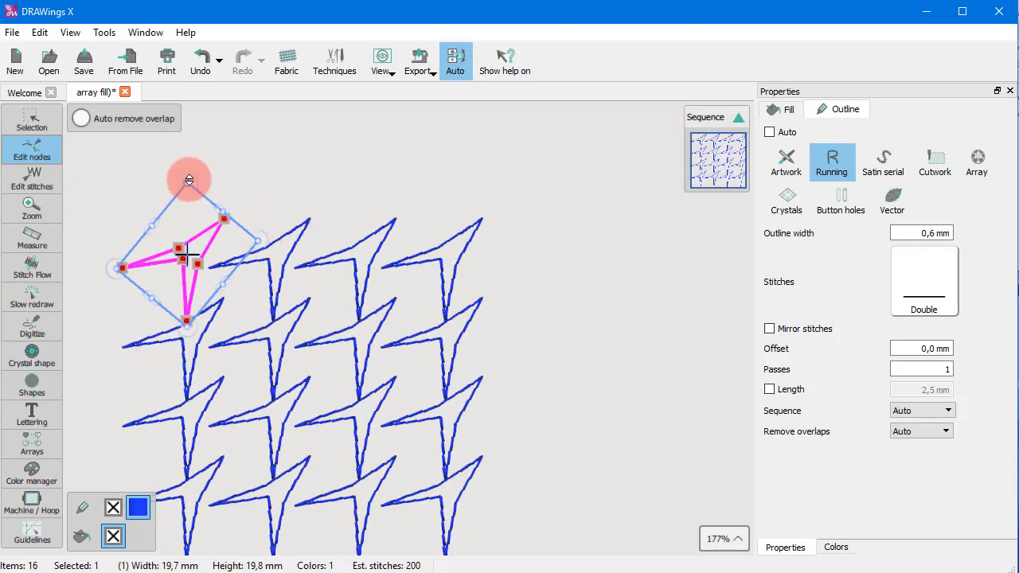
pyautogui.moveTo(189, 180); pyautogui.dragTo(199, 155)
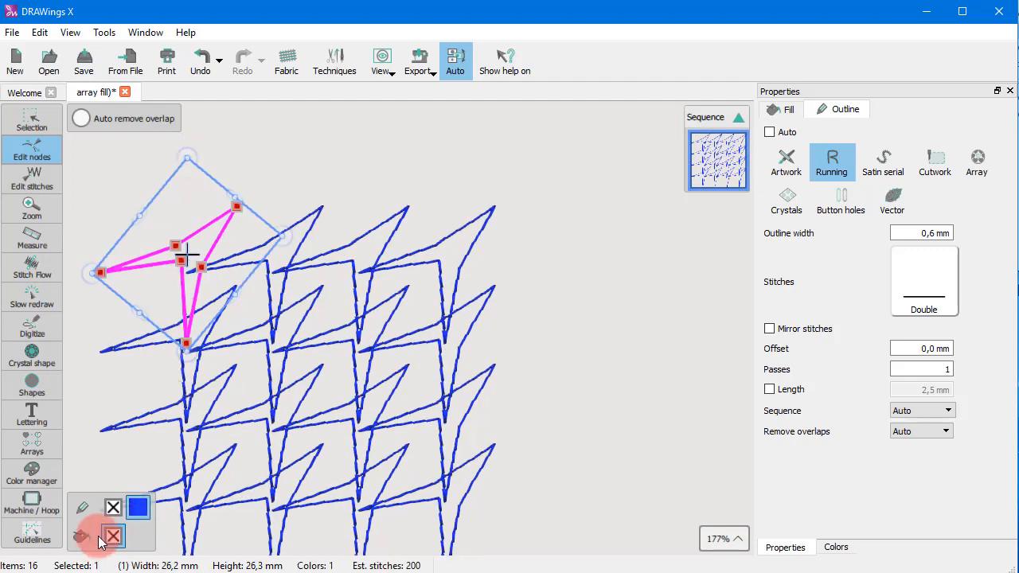